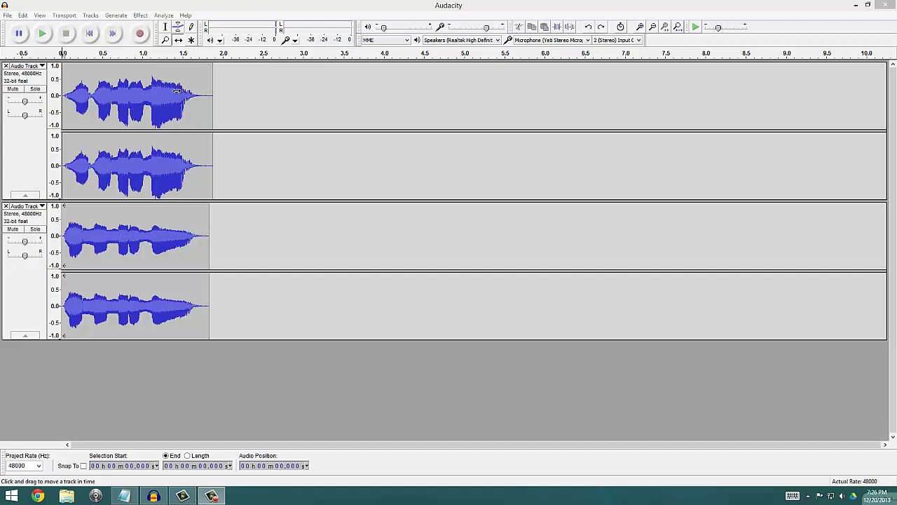
# Play the upper and the lower stereo track each in solo, followed by both tracks together.
pyautogui.click(35, 89)
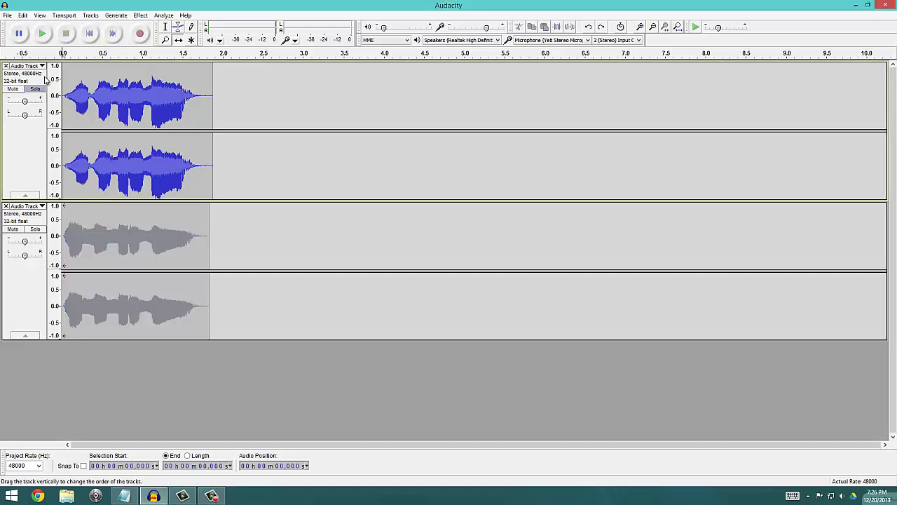
pyautogui.click(42, 33)
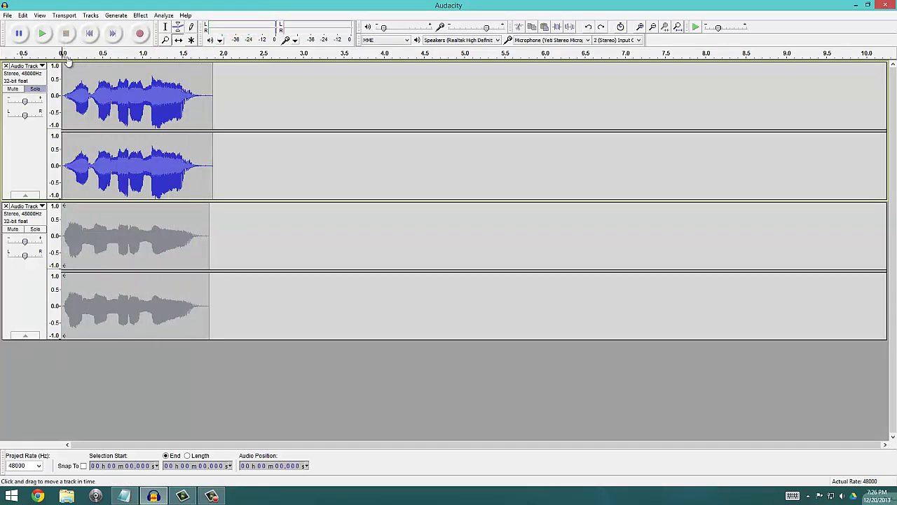
pyautogui.click(35, 89)
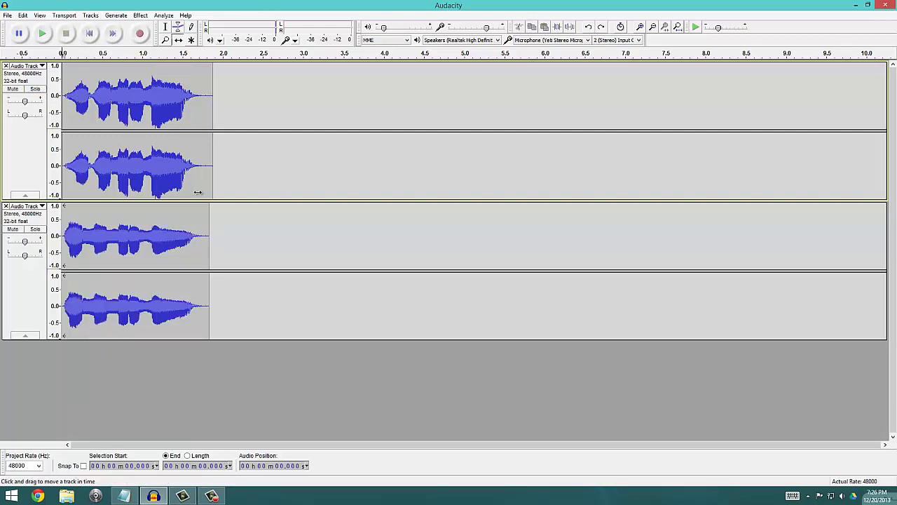
pyautogui.click(35, 229)
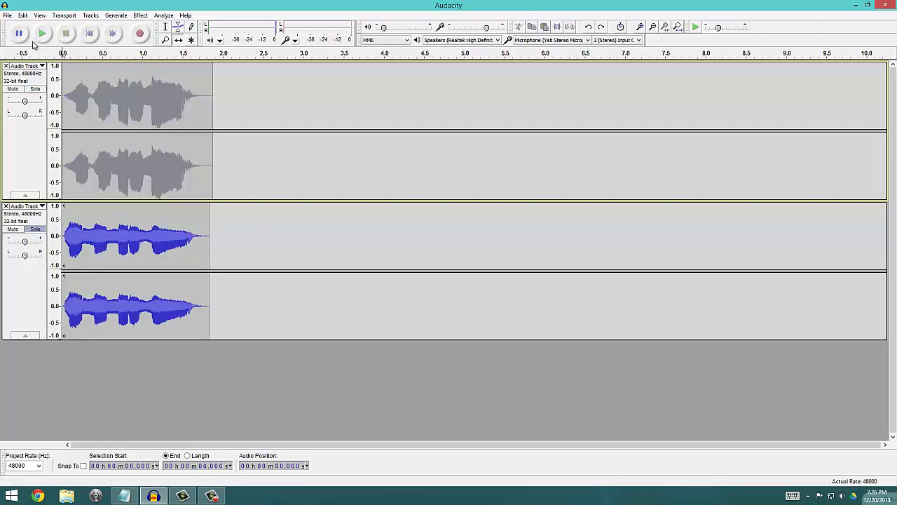
pyautogui.click(42, 33)
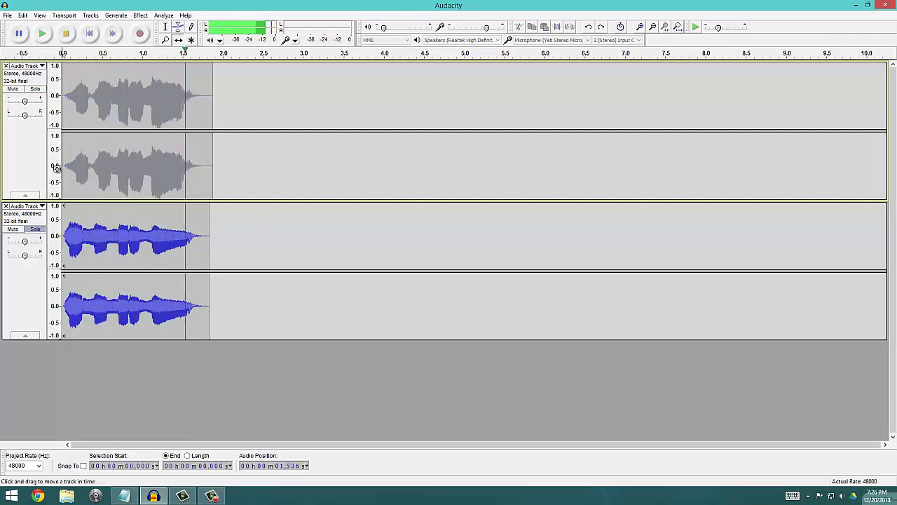
pyautogui.click(36, 229)
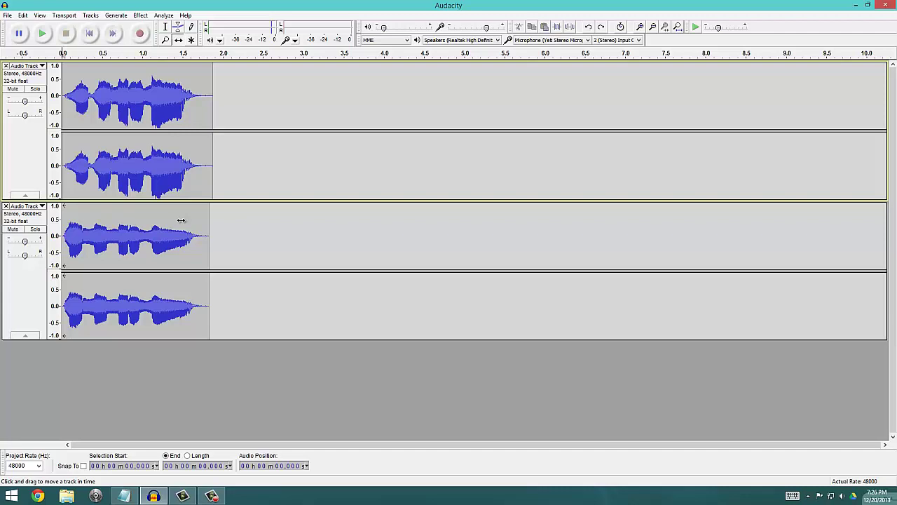
pyautogui.click(39, 37)
# Split the lower stereo track into two mono tracks and pan them fully left and fully right.
pyautogui.click(31, 208)
pyautogui.click(48, 361)
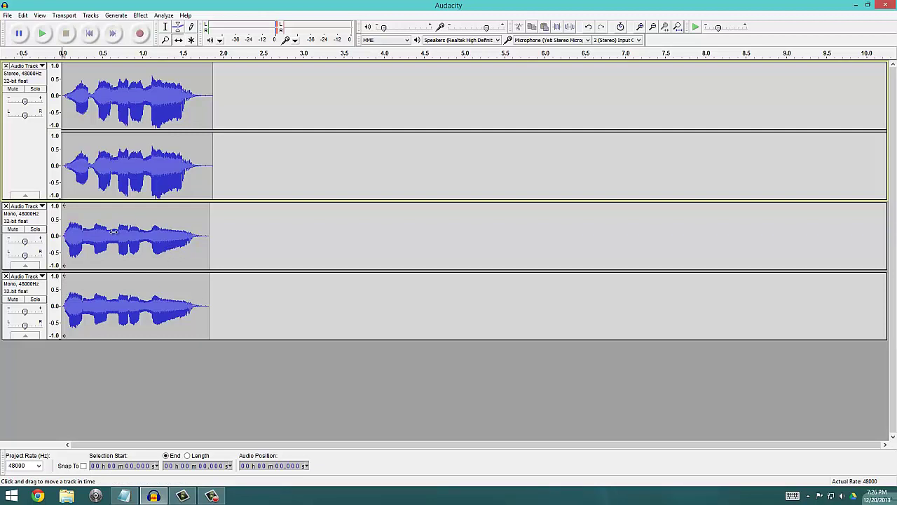
pyautogui.moveTo(38, 255); pyautogui.dragTo(7, 256)
pyautogui.moveTo(25, 325); pyautogui.dragTo(42, 325)
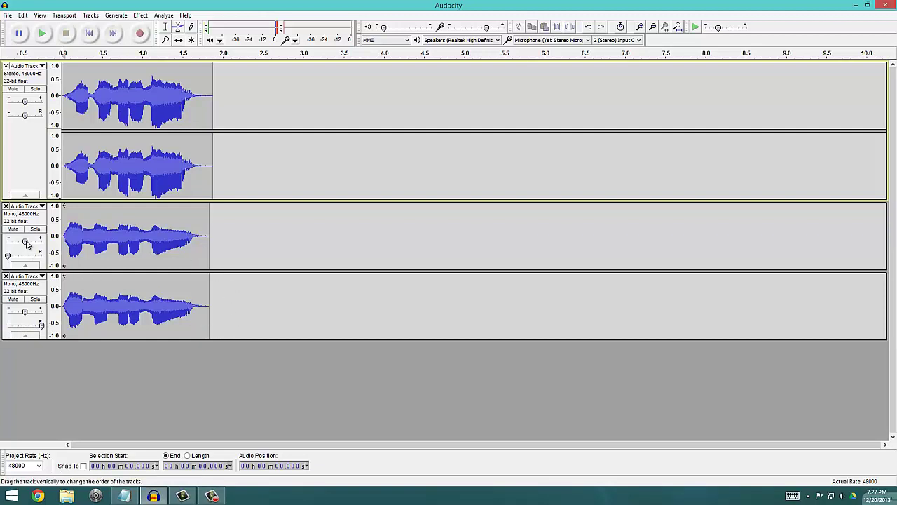
# Lower the gain of both mono tracks slightly, by the same amount.
pyautogui.moveTo(26, 243)
pyautogui.moveTo(26, 243); pyautogui.dragTo(22, 243)
pyautogui.moveTo(22, 316); pyautogui.dragTo(22, 311)
# Delay the left-panned mono track by about 0.02 s with the Time Shift tool.
pyautogui.click(641, 28)
pyautogui.click(641, 28)
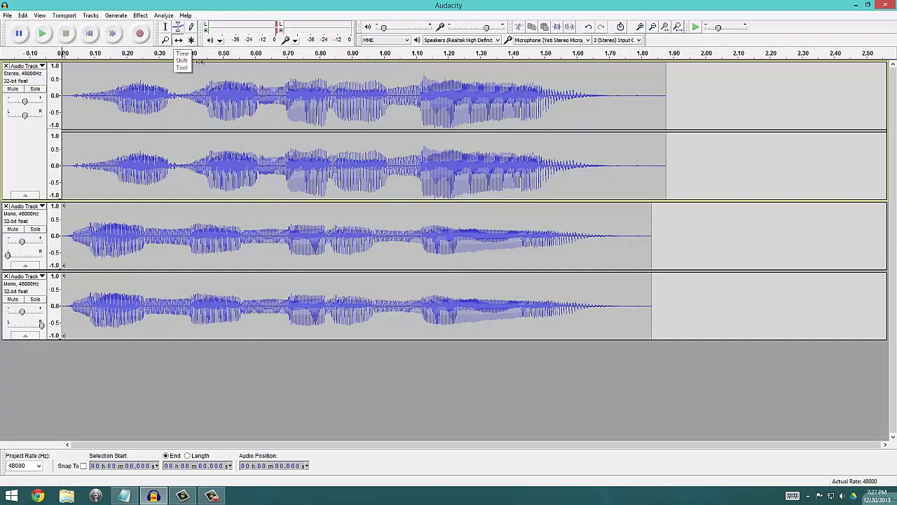
pyautogui.click(178, 40)
pyautogui.moveTo(344, 248); pyautogui.dragTo(349, 247)
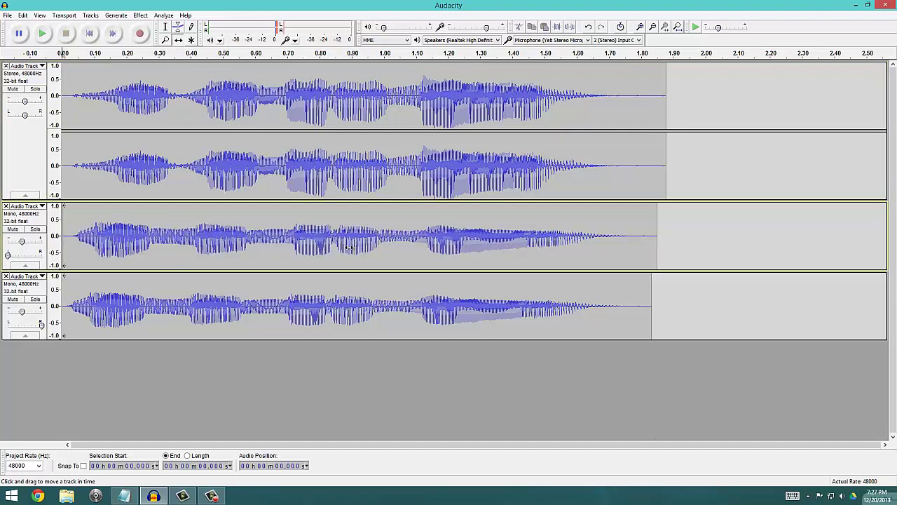
# Compare playback of all tracks with the upper stereo track in solo, ending with all tracks unsoloed.
pyautogui.click(44, 34)
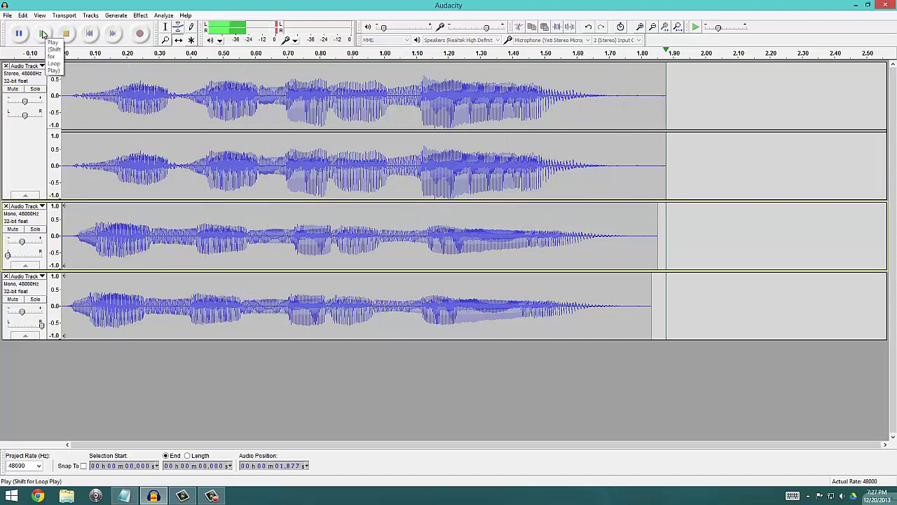
pyautogui.click(36, 90)
pyautogui.press('space')
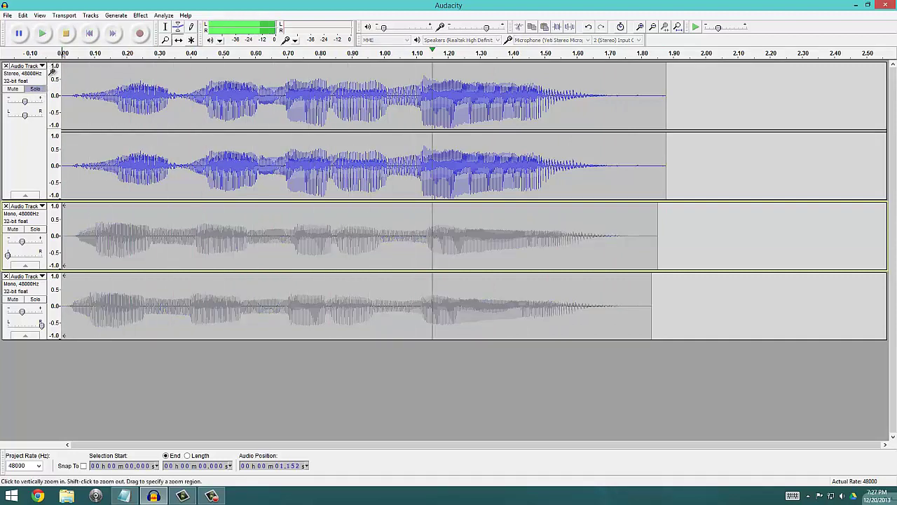
pyautogui.click(35, 89)
pyautogui.click(44, 33)
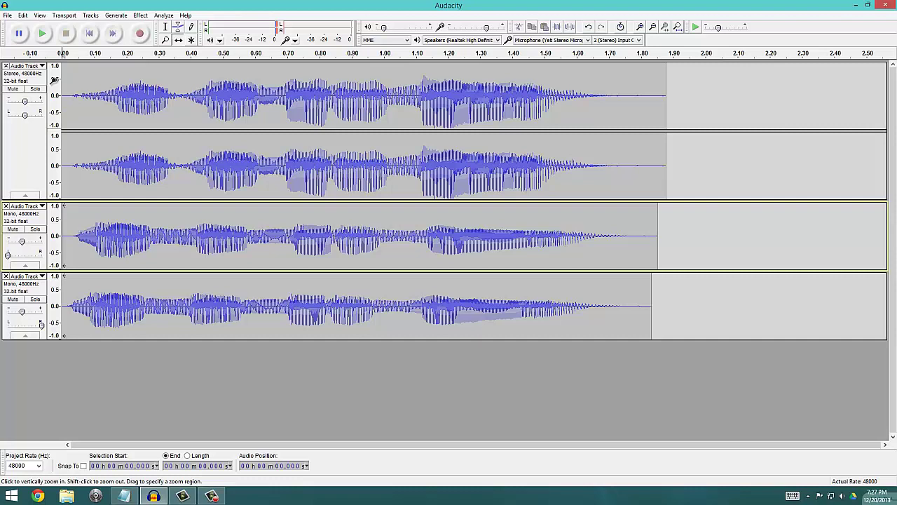
# Mix and render the two panned mono tracks into one stereo track and play the result.
pyautogui.click(31, 218)
pyautogui.keyDown('shift'); pyautogui.click(27, 294); pyautogui.keyUp('shift')
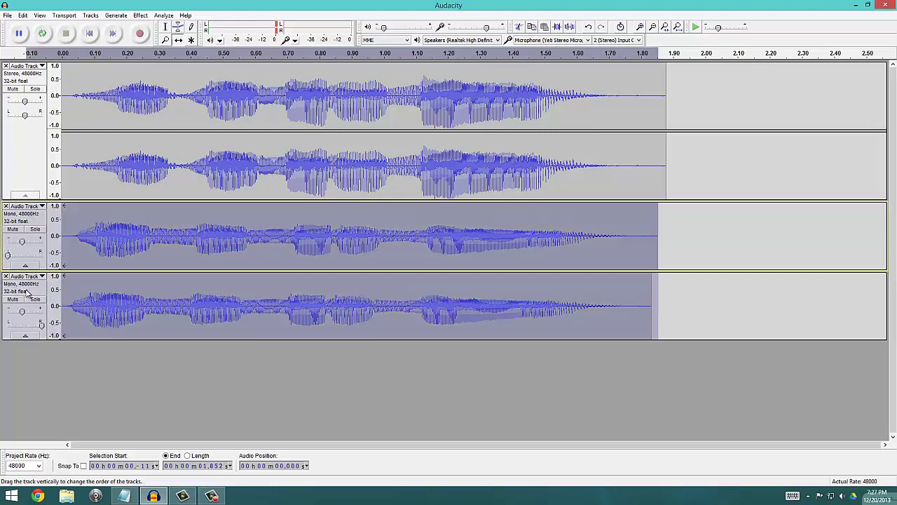
pyautogui.click(138, 15)
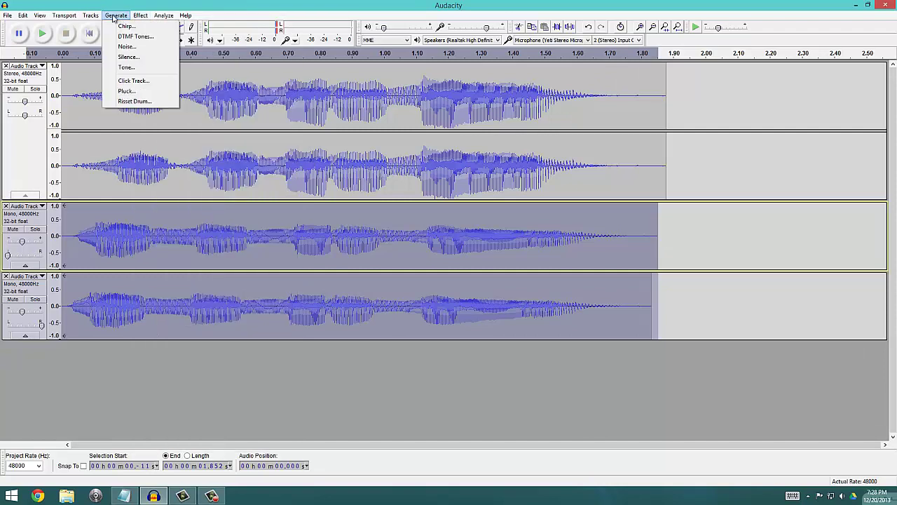
pyautogui.moveTo(89, 16)
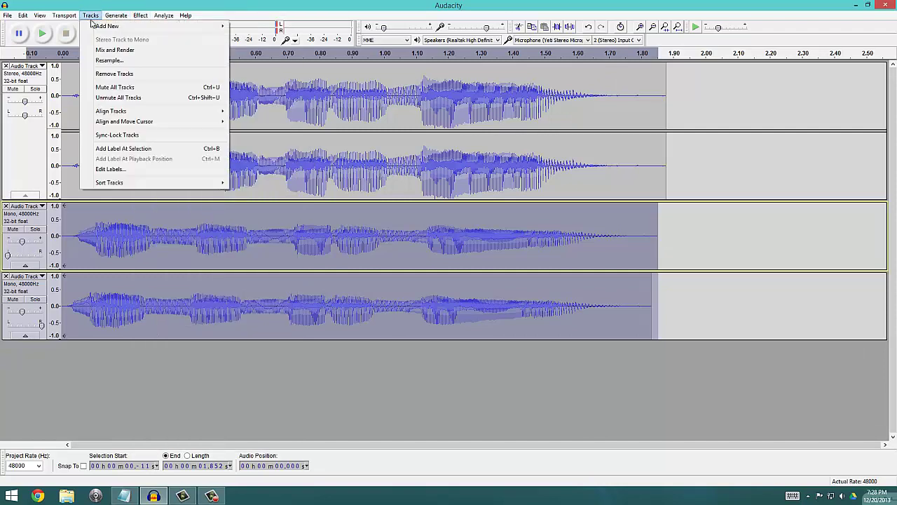
pyautogui.click(114, 50)
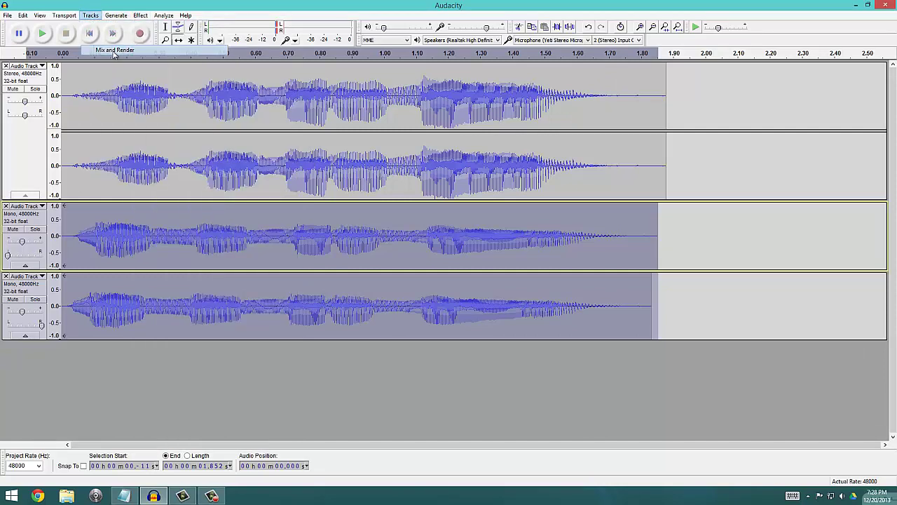
pyautogui.click(47, 34)
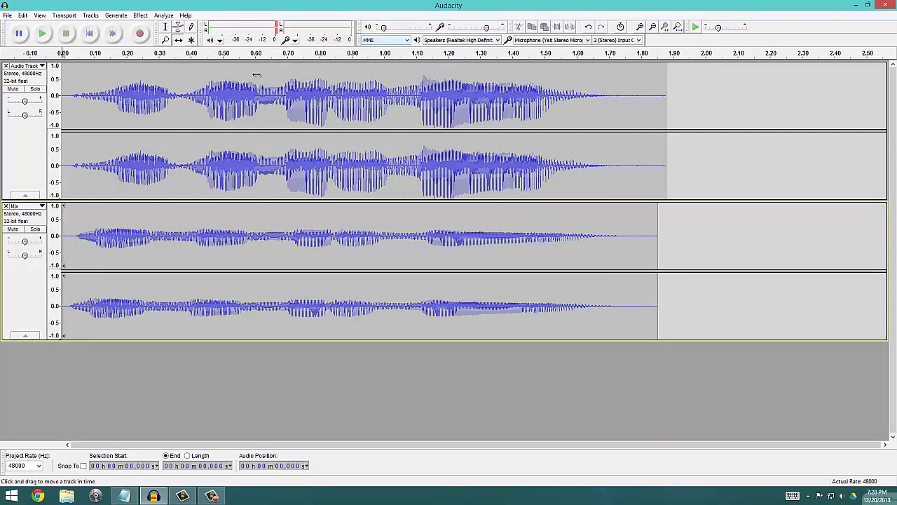
# In Equalization for both tracks, flatten the existing curve and draw a cut below 100 Hz that drops to about -27 dB at 60 Hz.
pyautogui.click(29, 146)
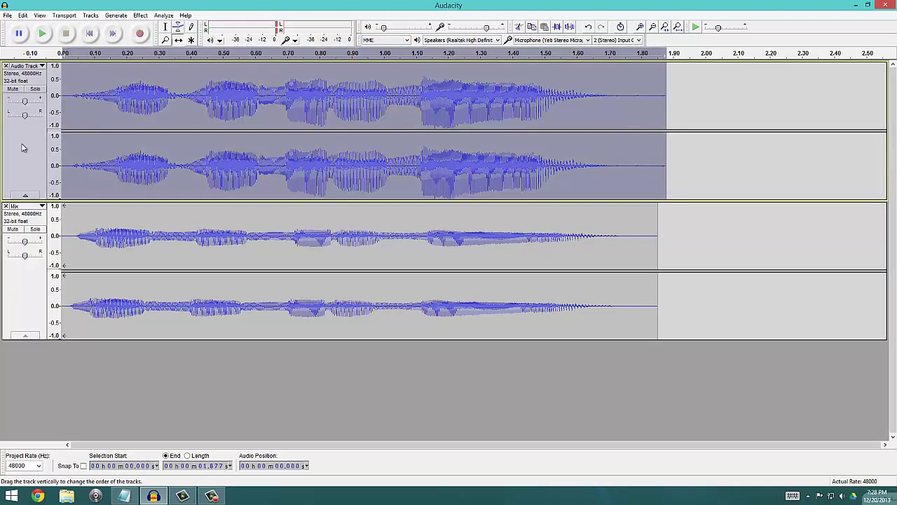
pyautogui.keyDown('shift'); pyautogui.click(24, 283); pyautogui.keyUp('shift')
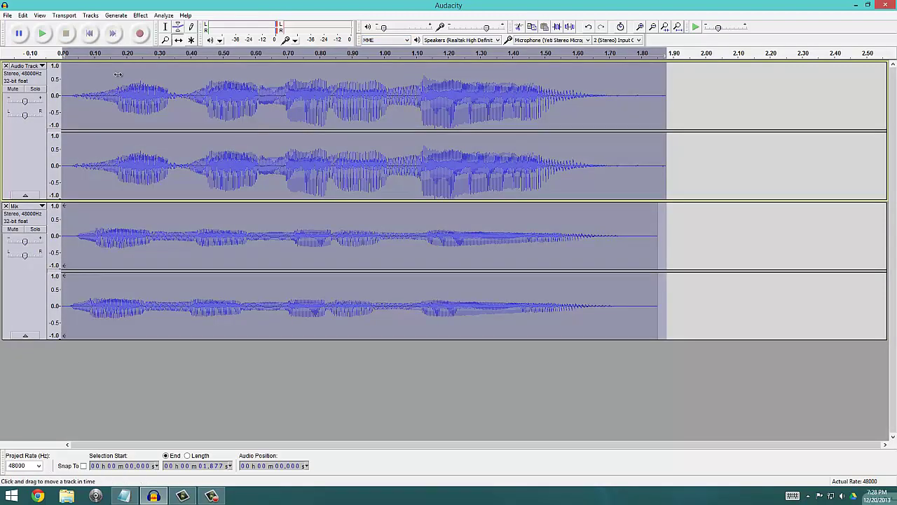
pyautogui.click(139, 15)
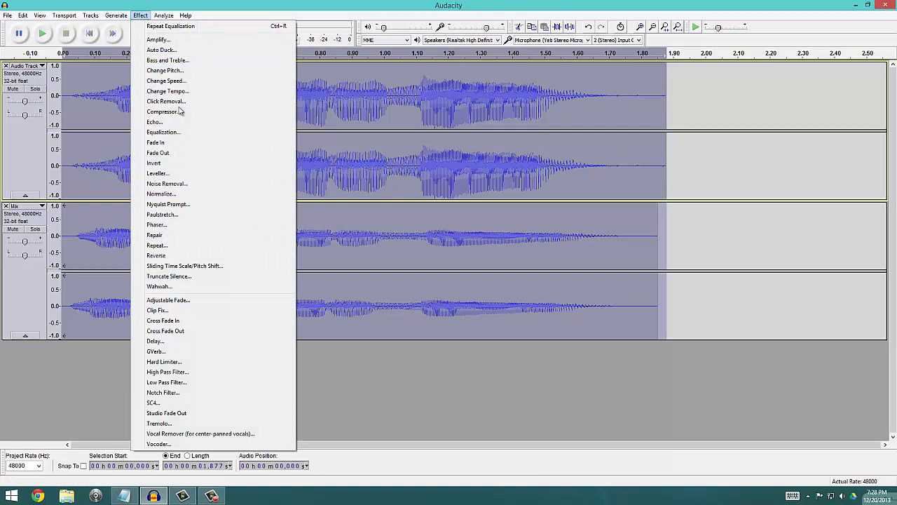
pyautogui.click(166, 132)
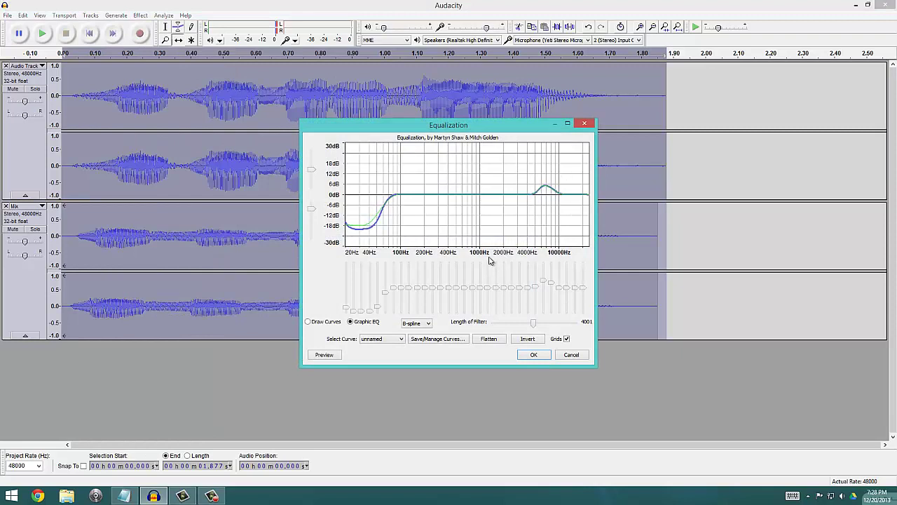
pyautogui.click(490, 340)
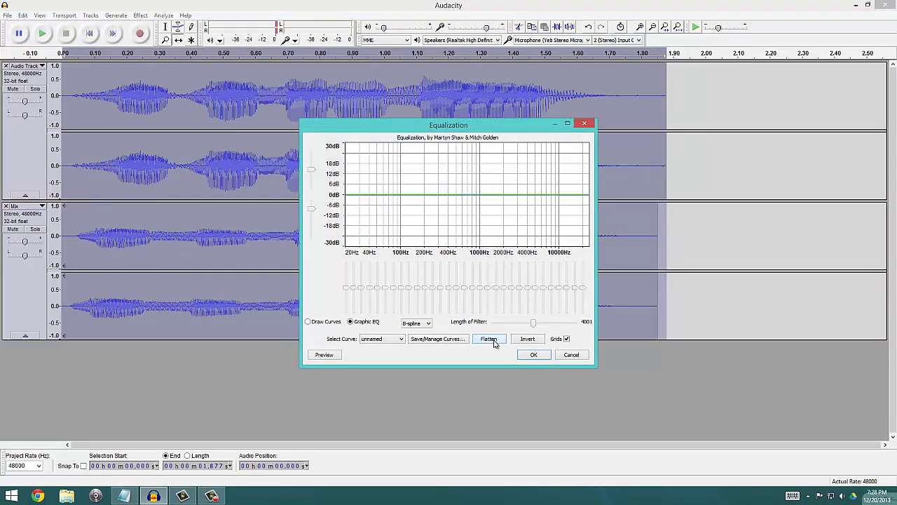
pyautogui.click(308, 322)
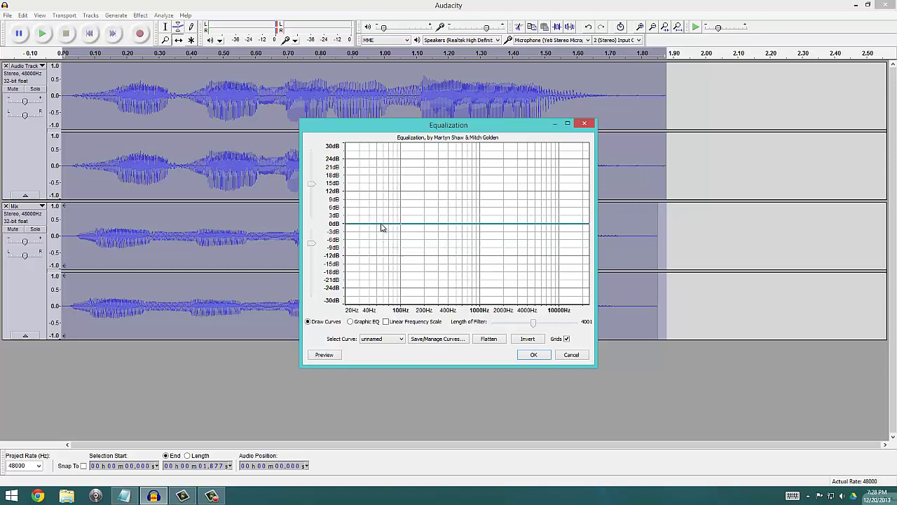
pyautogui.moveTo(382, 225); pyautogui.dragTo(382, 299)
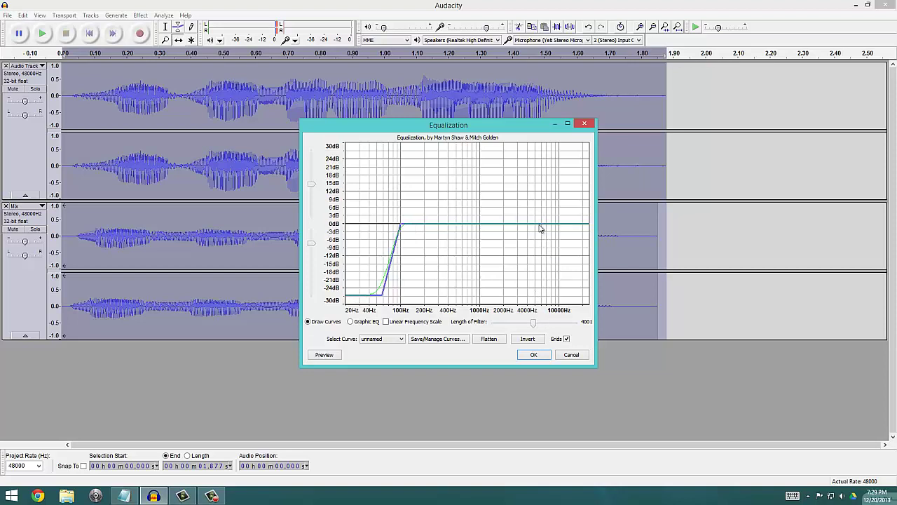
# In Graphic EQ mode, slightly boost two adjacent bands just below 10000 Hz and apply the equalization.
pyautogui.click(351, 322)
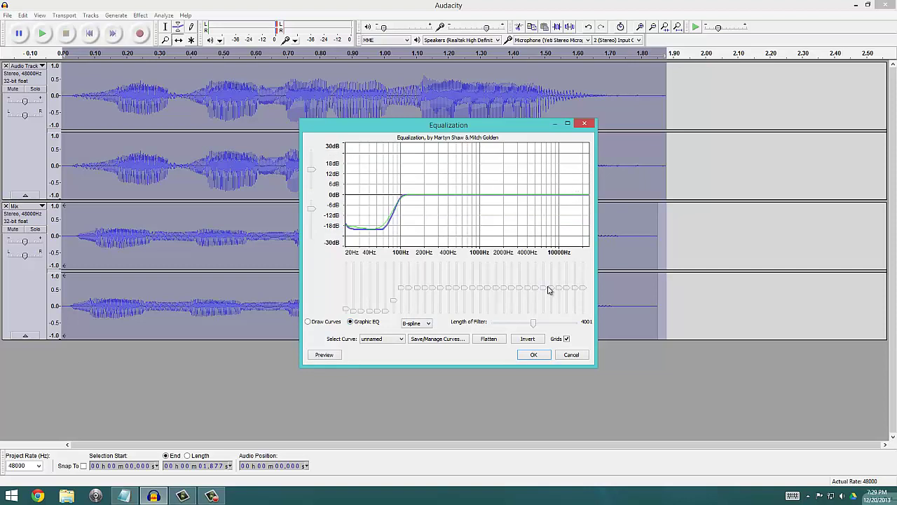
pyautogui.moveTo(547, 288); pyautogui.dragTo(546, 278)
pyautogui.moveTo(552, 290); pyautogui.dragTo(552, 278)
pyautogui.click(534, 355)
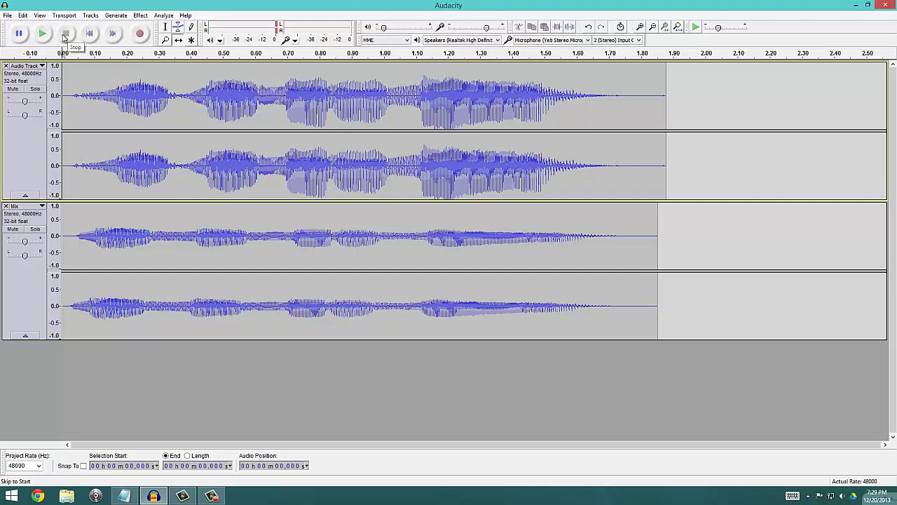
# Play both equalized tracks together, and replay the upper stereo track in solo for comparison.
pyautogui.click(52, 38)
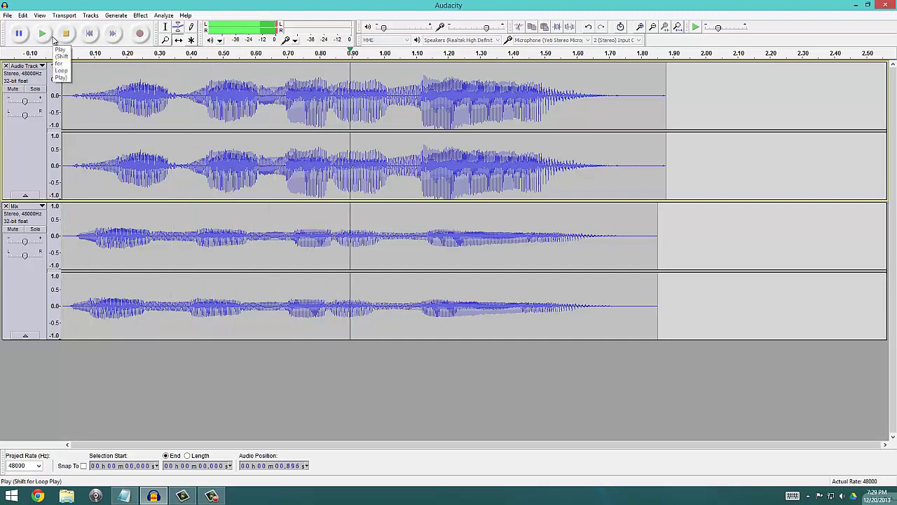
pyautogui.click(36, 89)
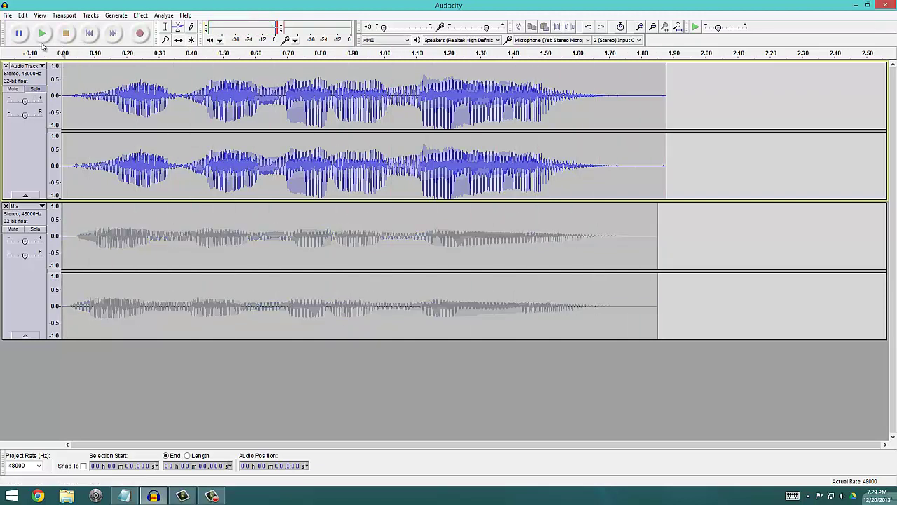
pyautogui.click(42, 34)
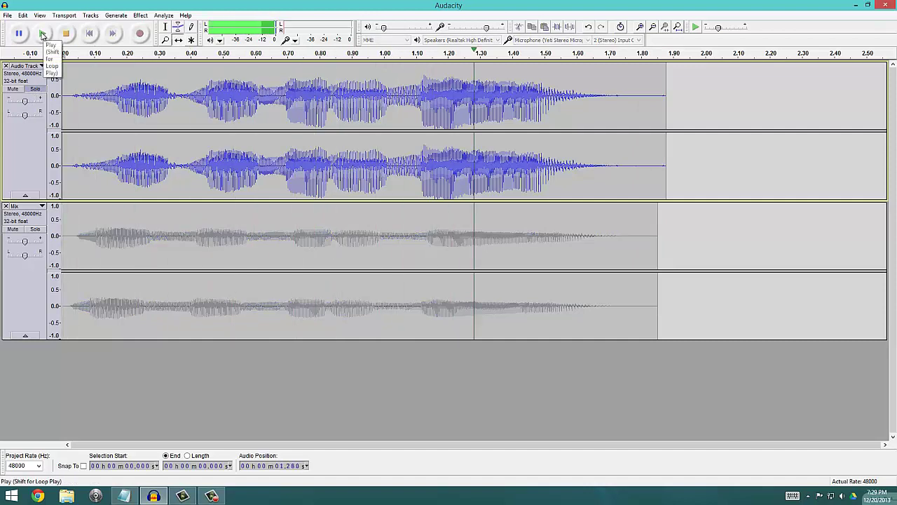